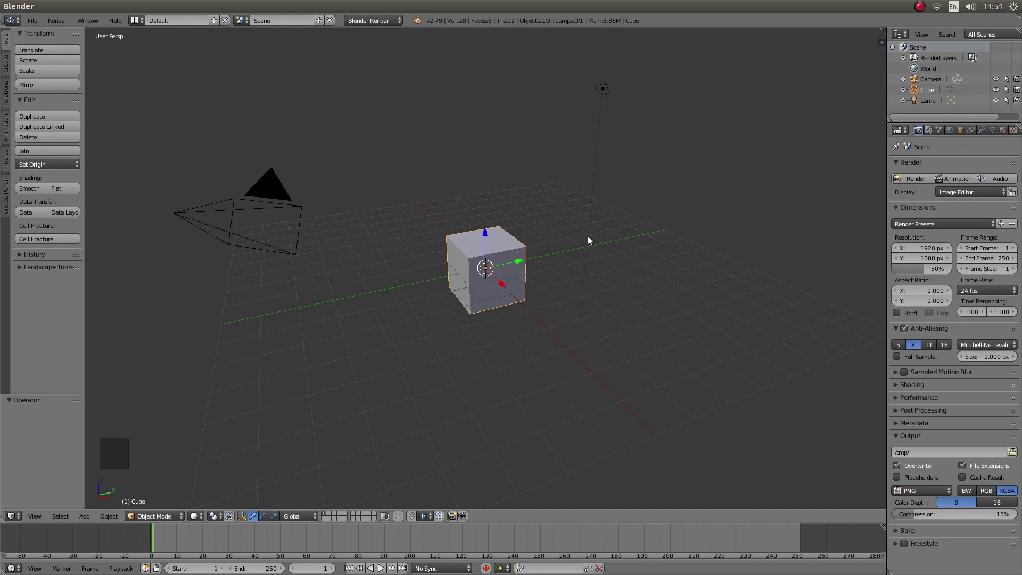
# - Duplicate the cube in place, scale the copy by 2, and enter Edit Mode
pyautogui.hotkey('shift', 'd')
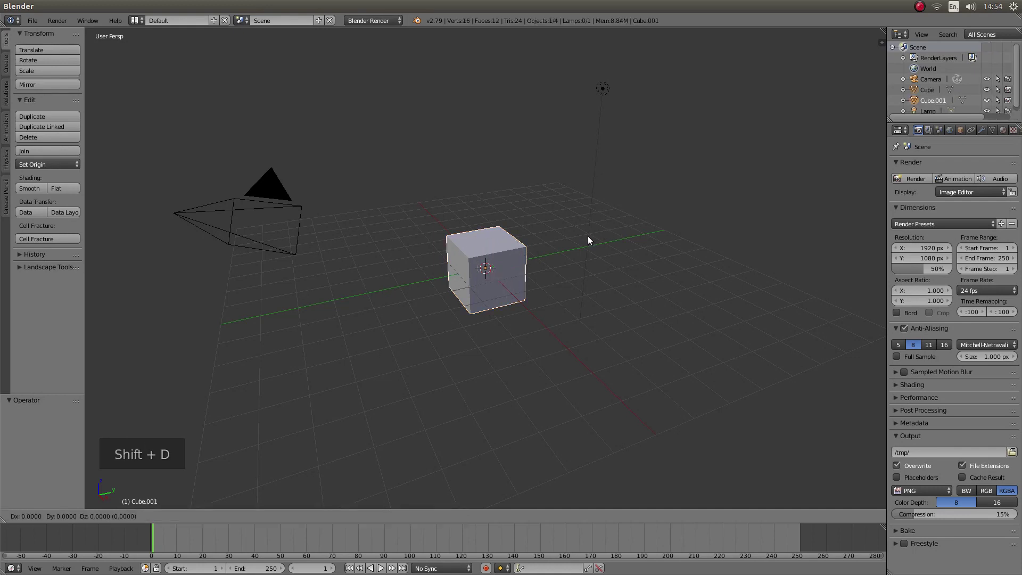
pyautogui.rightClick(587, 240)
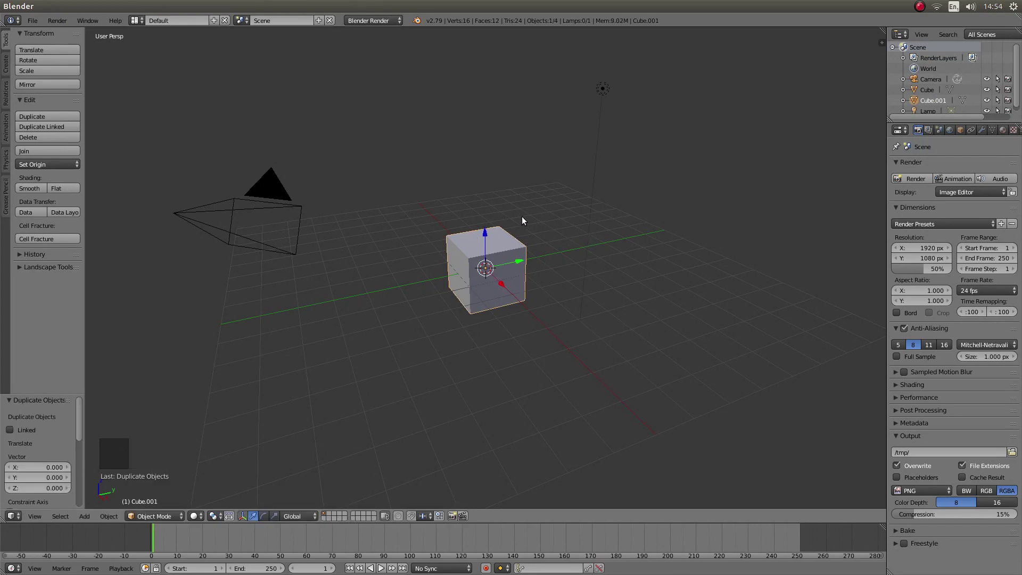
pyautogui.write('s')
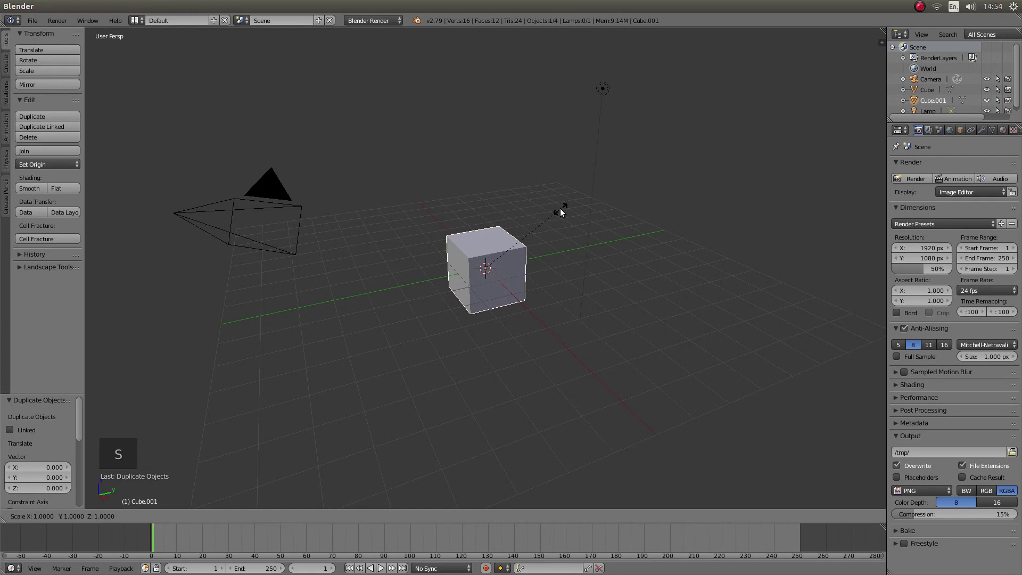
pyautogui.write('2')
pyautogui.press('Return')
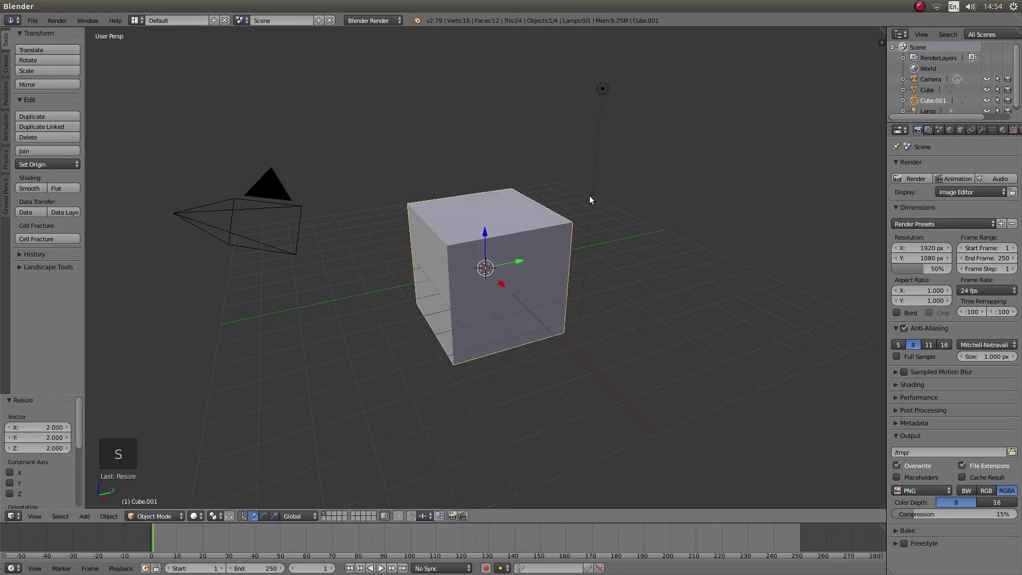
pyautogui.press('Tab')
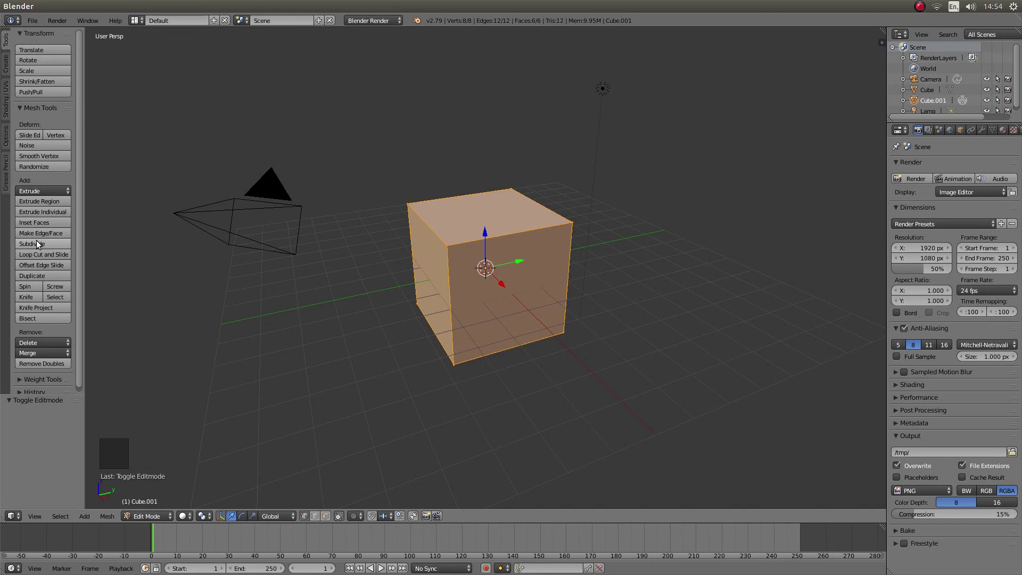
# - Subdivide the copy's mesh three times, then return to Object Mode
pyautogui.click(37, 241)
pyautogui.click(36, 240)
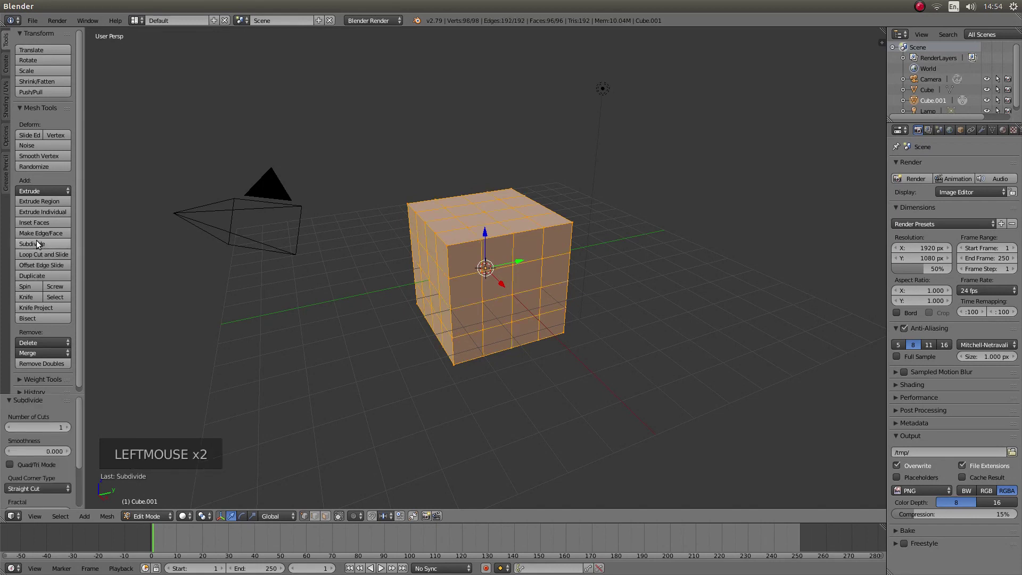
pyautogui.click(36, 240)
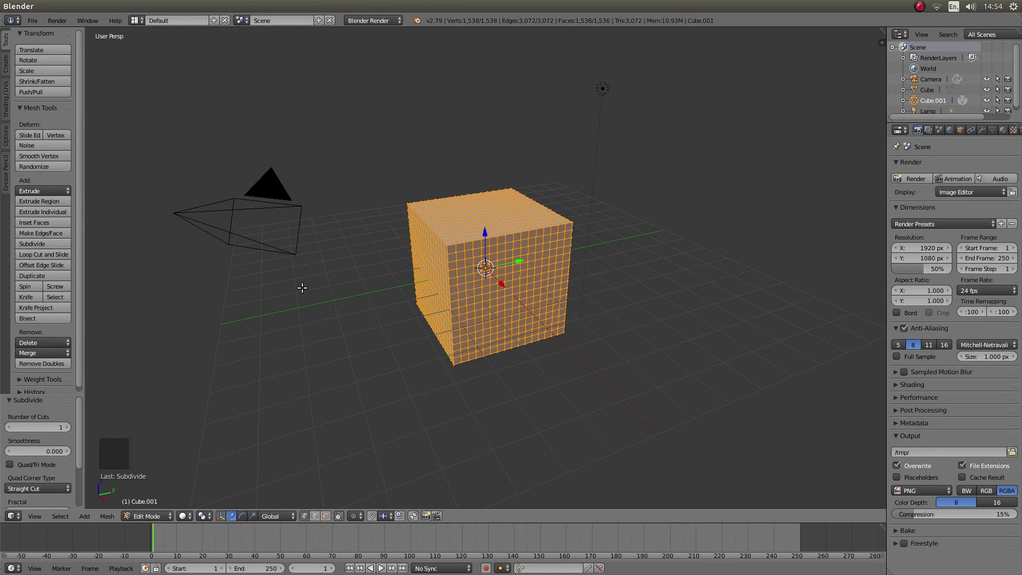
pyautogui.press('Tab')
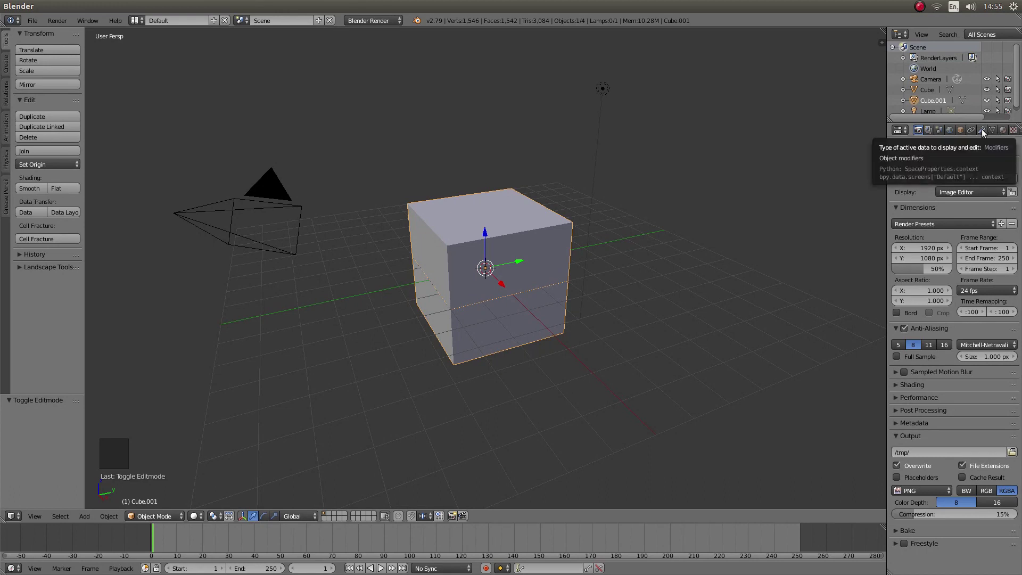
# - Add a Shrinkwrap modifier to Cube.001 targeting Cube, with offset 0.89
pyautogui.click(981, 129)
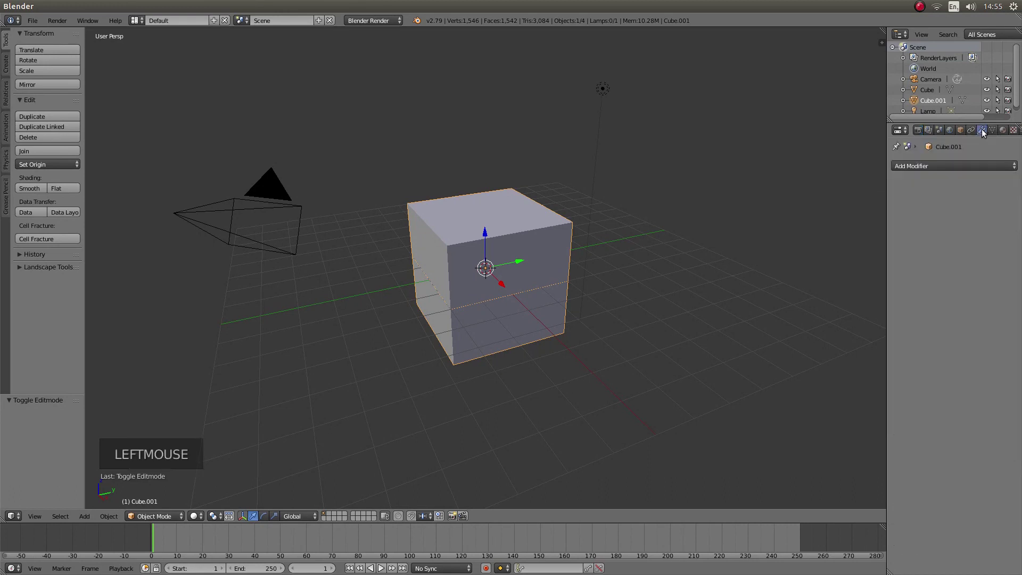
pyautogui.click(916, 167)
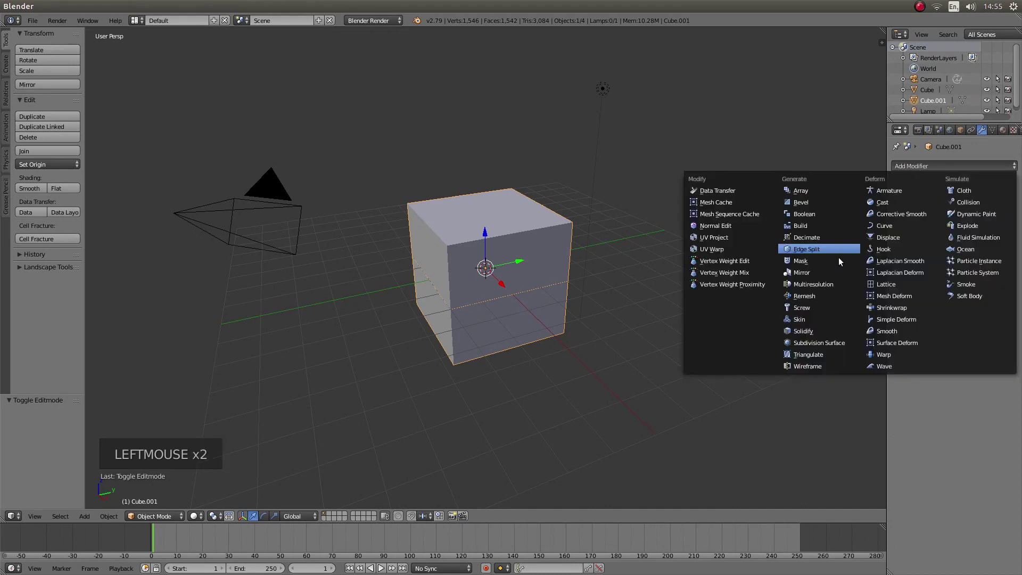
pyautogui.click(892, 307)
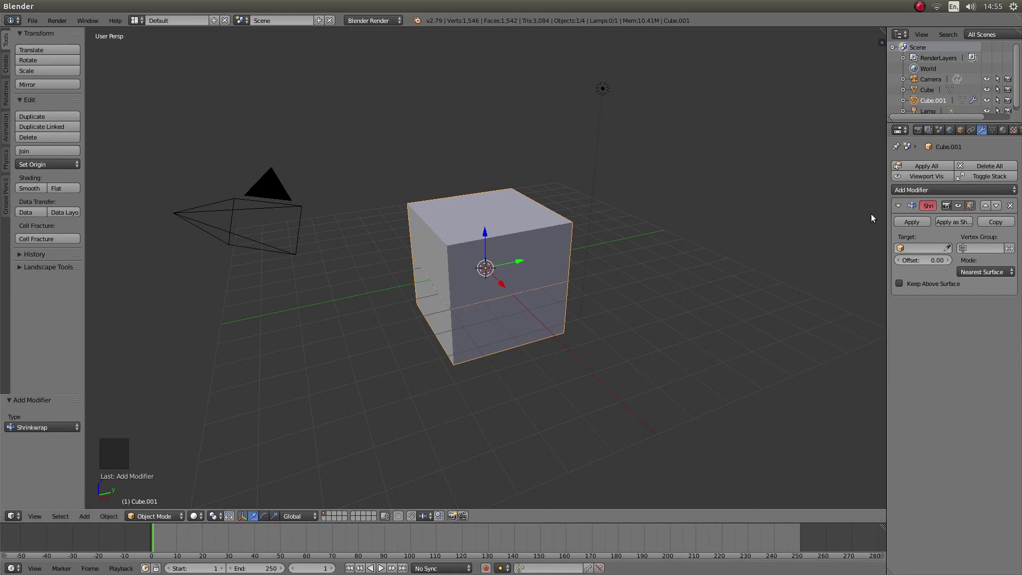
pyautogui.click(911, 252)
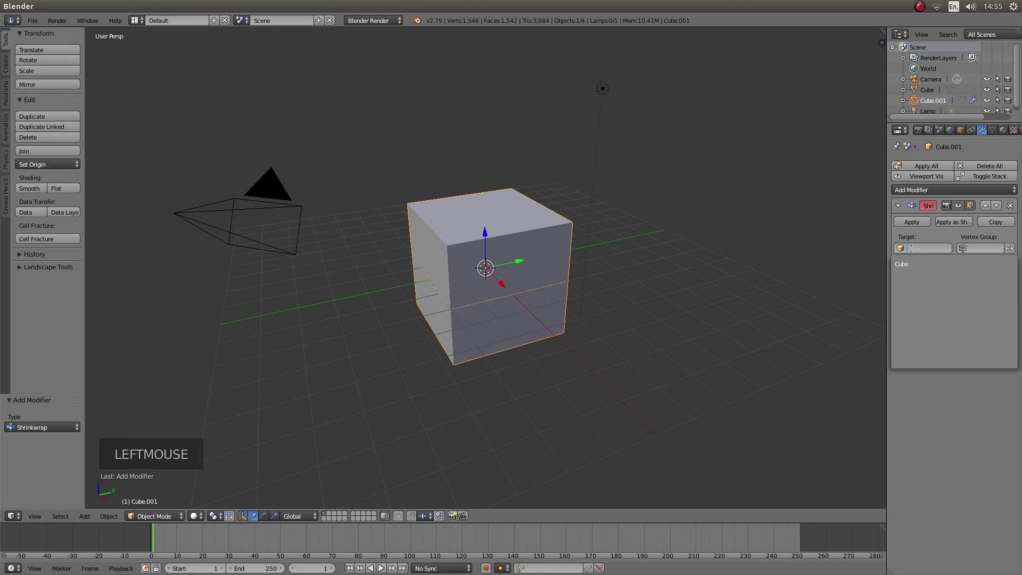
pyautogui.click(906, 263)
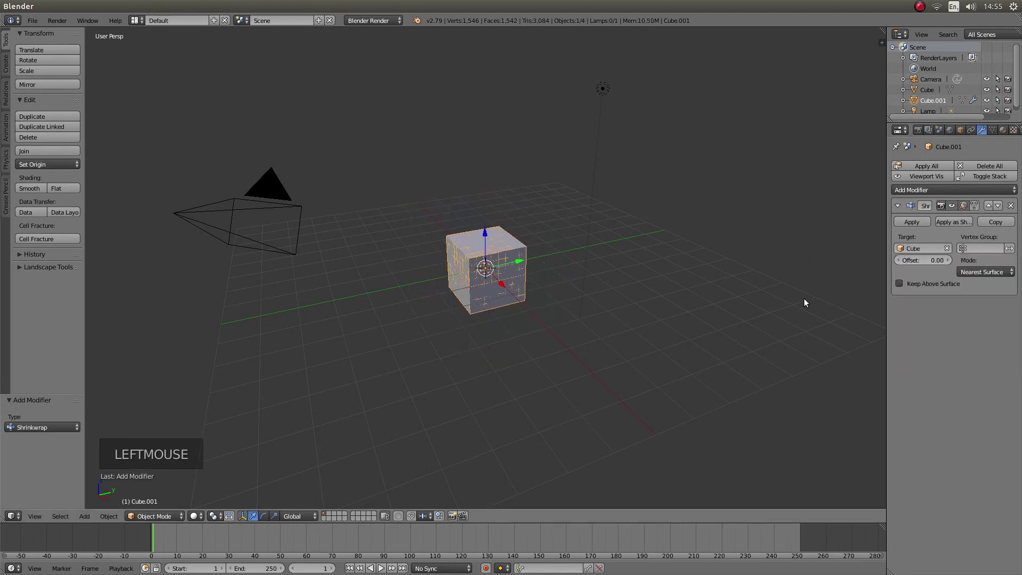
pyautogui.click(914, 259)
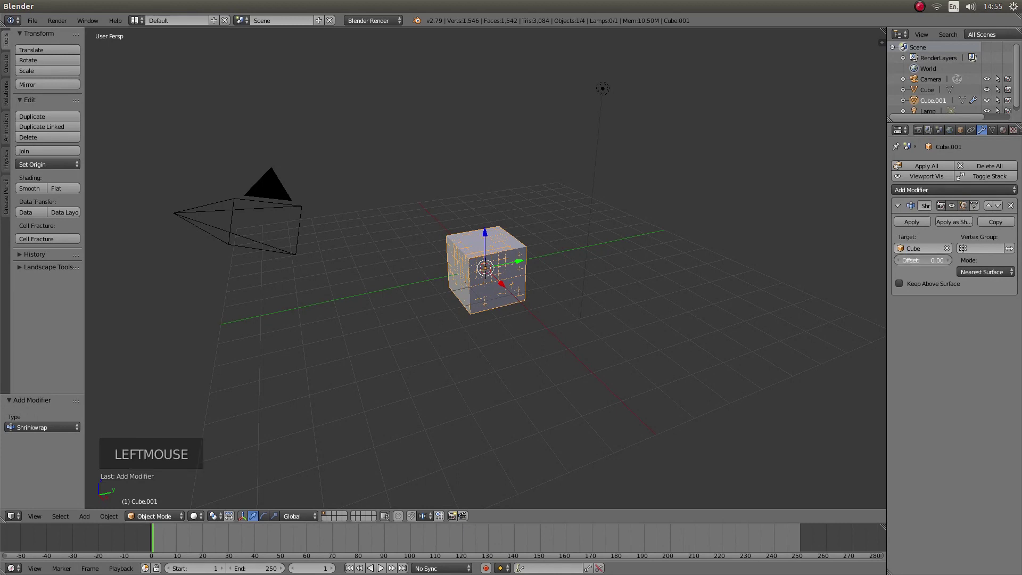
pyautogui.moveTo(915, 259)
pyautogui.mouseDown()
pyautogui.moveTo(957, 259)
pyautogui.moveTo(902, 259)
pyautogui.moveTo(934, 260)
pyautogui.mouseUp()
# - Apply the Shrinkwrap modifier and enlarge the Outliner to list camera, both cubes and lamp
pyautogui.click(912, 223)
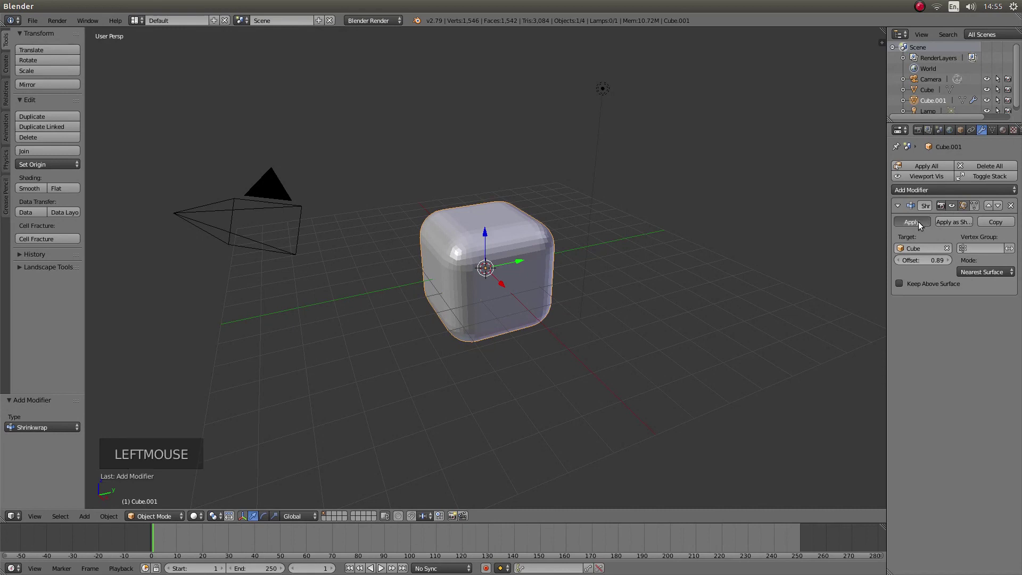
pyautogui.click(974, 140)
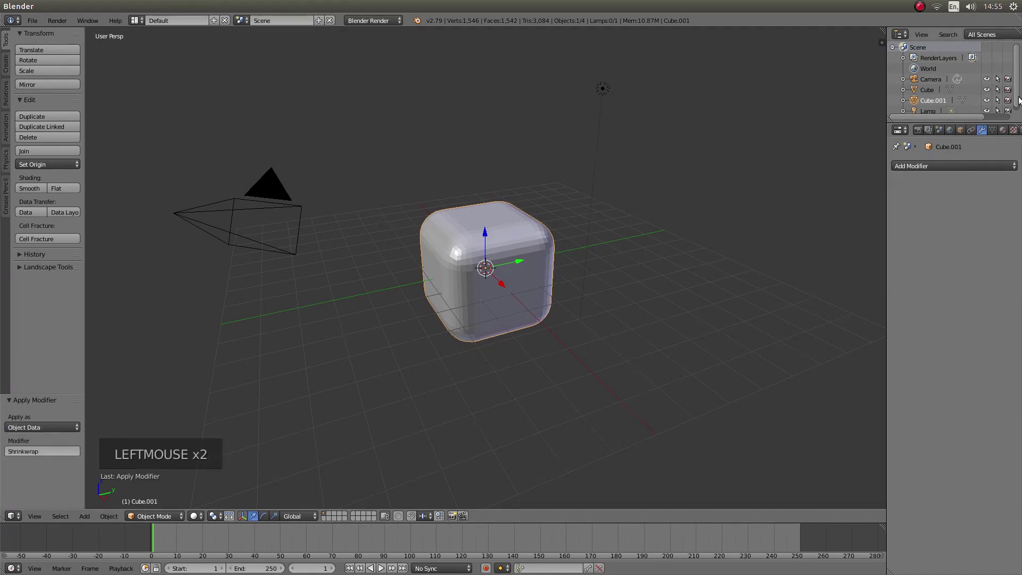
pyautogui.click(1017, 86)
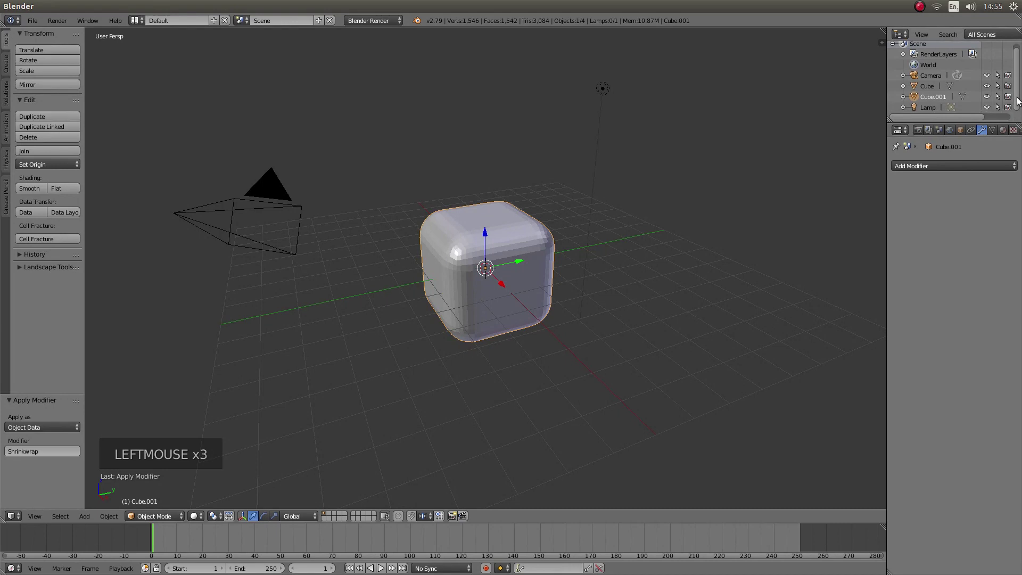
pyautogui.click(975, 138)
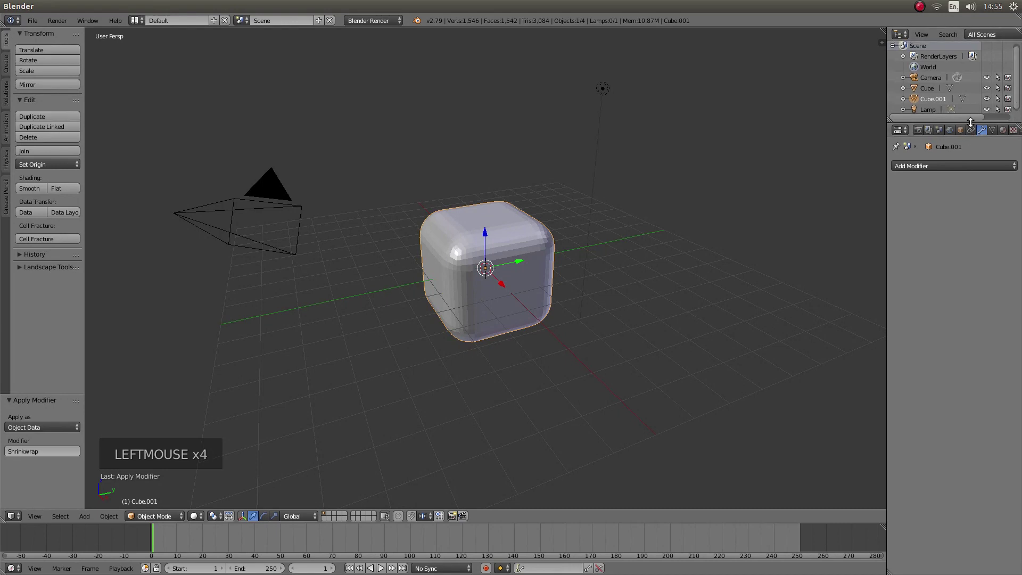
pyautogui.moveTo(970, 123); pyautogui.dragTo(971, 180)
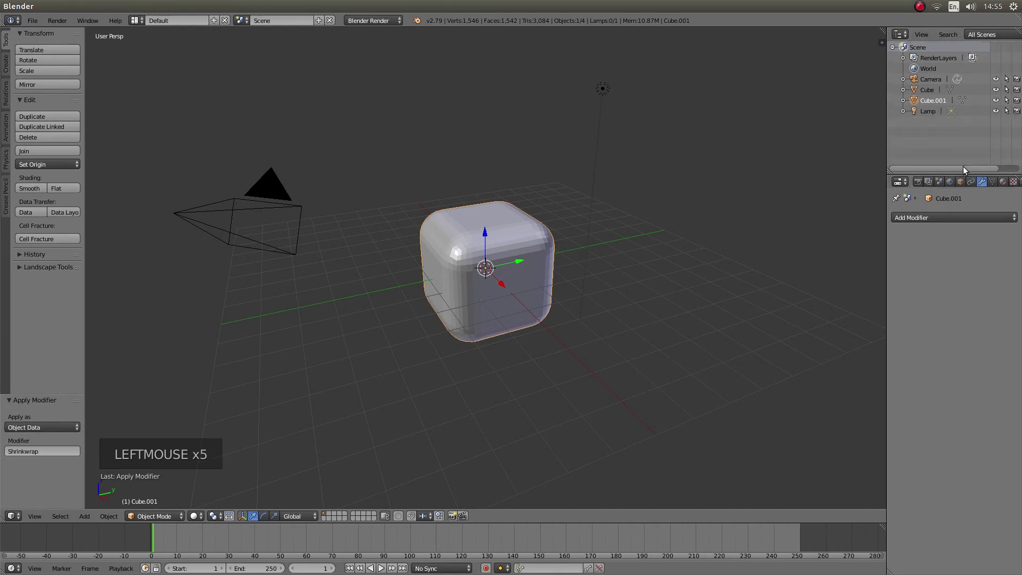
# - Select the original Cube in the Outliner and delete it
pyautogui.click(925, 90)
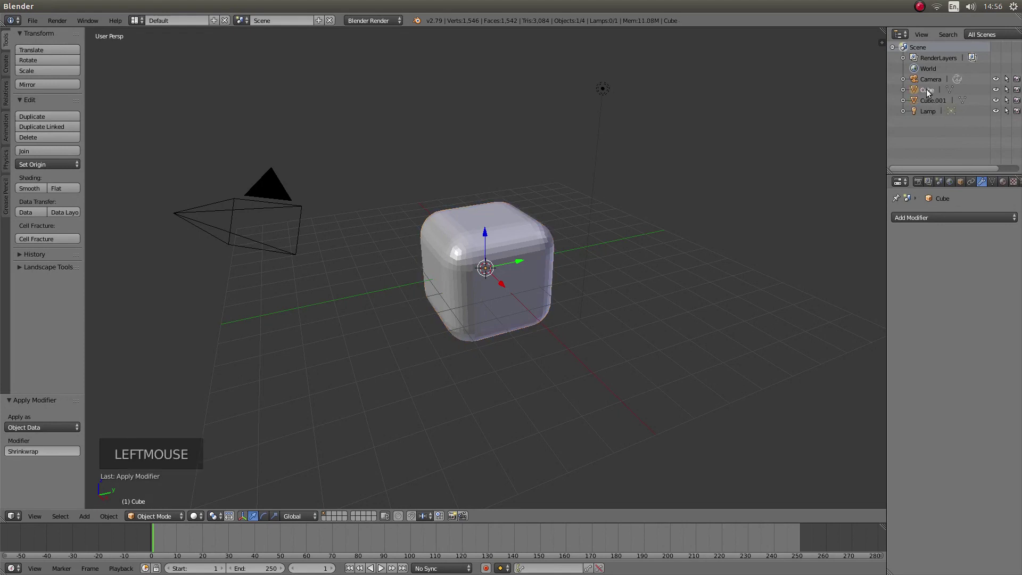
pyautogui.press('x')
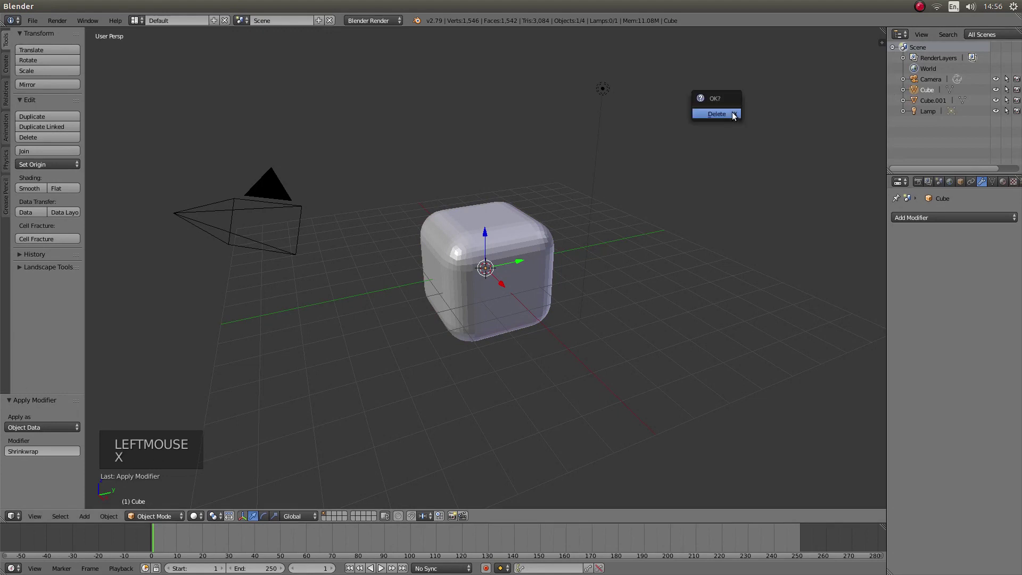
pyautogui.click(732, 114)
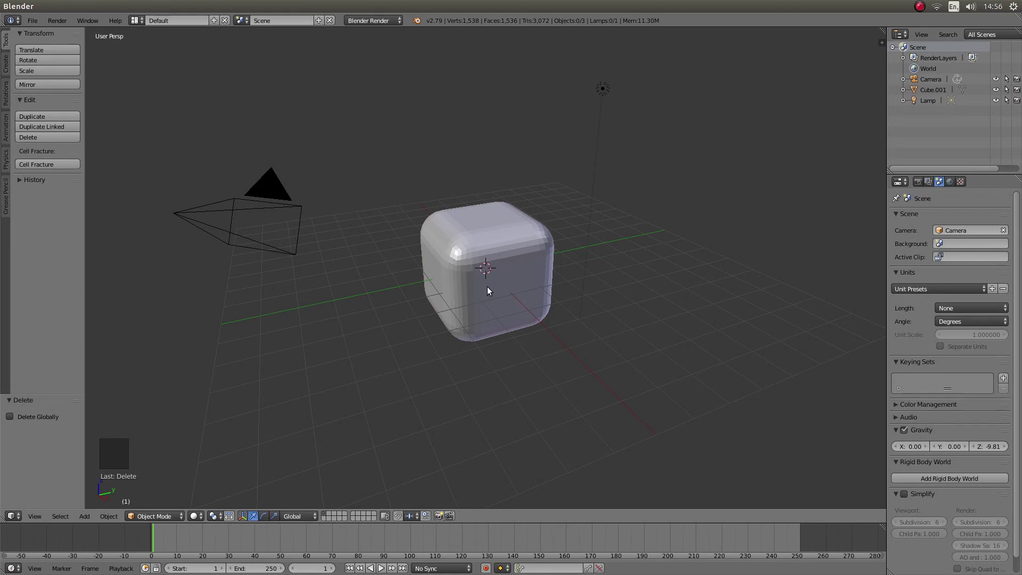
pyautogui.scroll(1, 487, 290)
pyautogui.scroll(3, 487, 290)
pyautogui.scroll(-2, 487, 290)
pyautogui.scroll(-1, 487, 291)
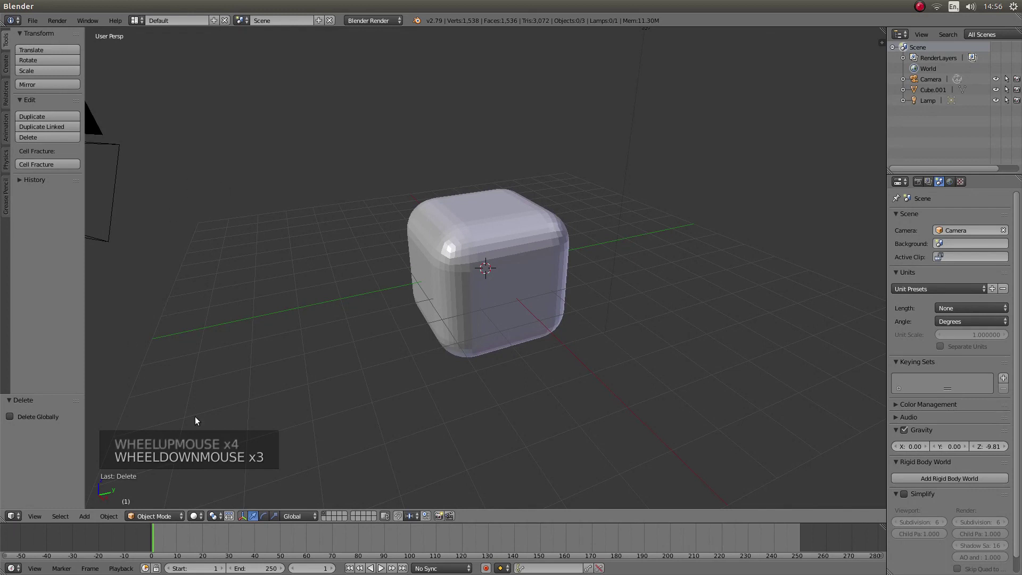
# - Select Cube.001 and set its shading to Smooth
pyautogui.rightClick(470, 241)
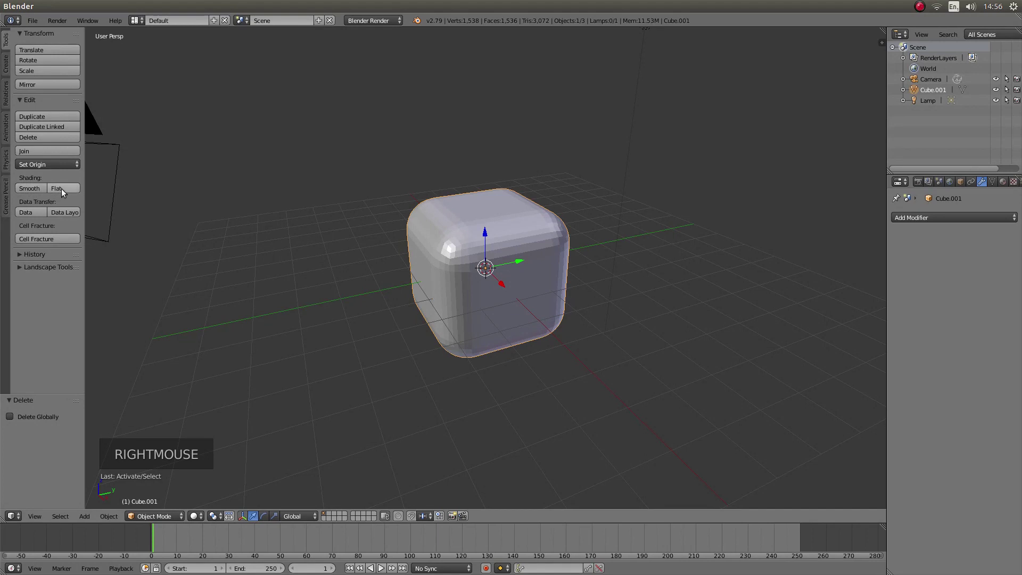
pyautogui.click(31, 189)
pyautogui.moveTo(576, 305)
pyautogui.mouseDown(button='middle')
pyautogui.moveTo(559, 272)
pyautogui.moveTo(524, 302)
pyautogui.mouseUp(button='middle')
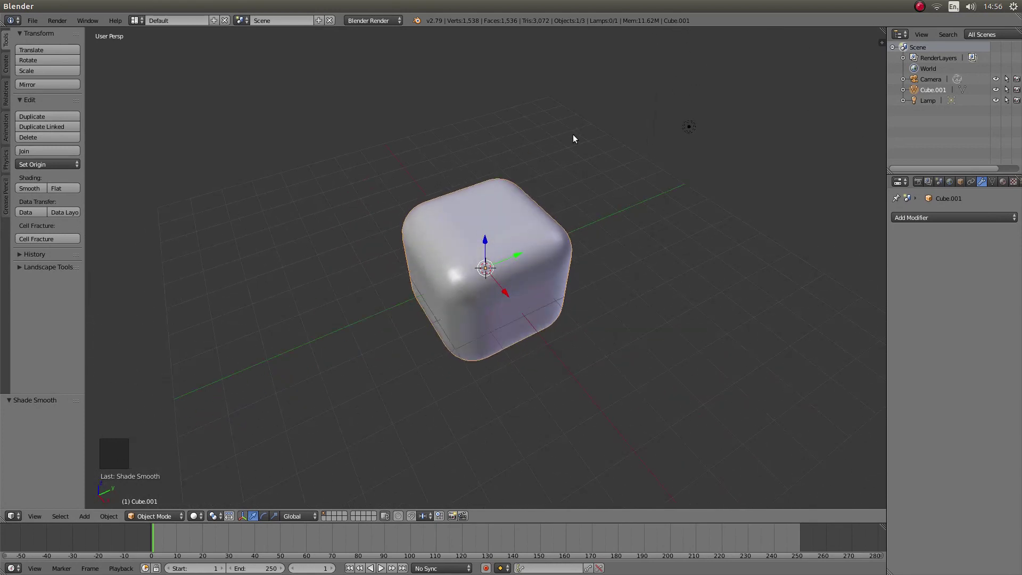
# - Scale Cube.001 down to about 0.886 of its size
pyautogui.press('s')
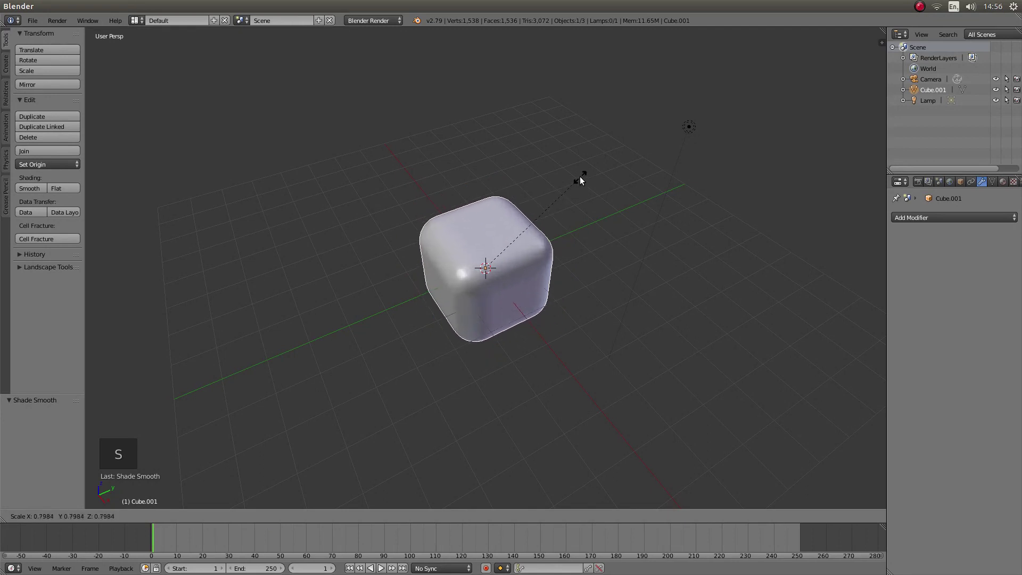
pyautogui.click(592, 172)
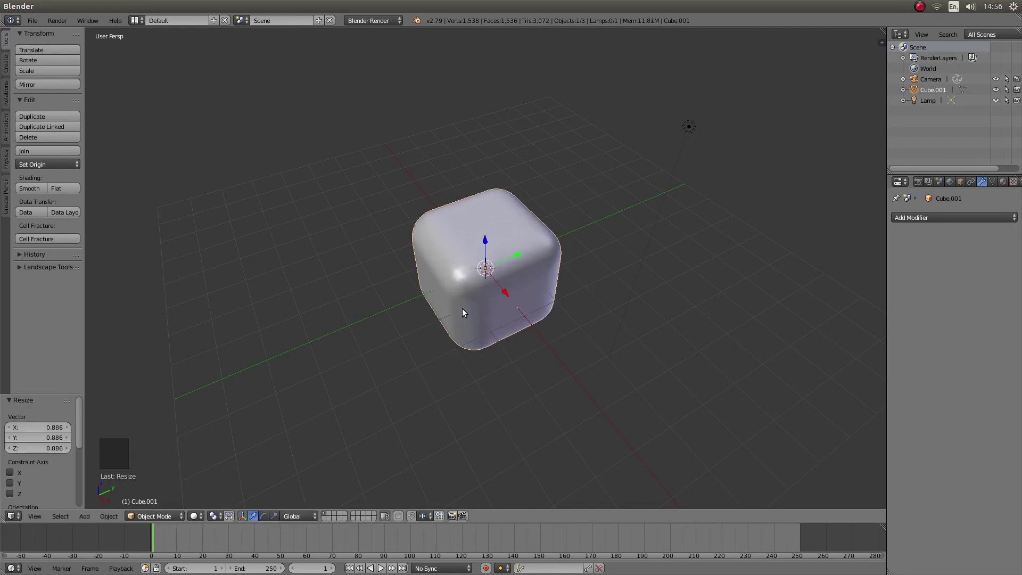
pyautogui.moveTo(462, 308); pyautogui.dragTo(502, 279, button='middle')
pyautogui.scroll(2, 502, 279)
pyautogui.scroll(1, 501, 279)
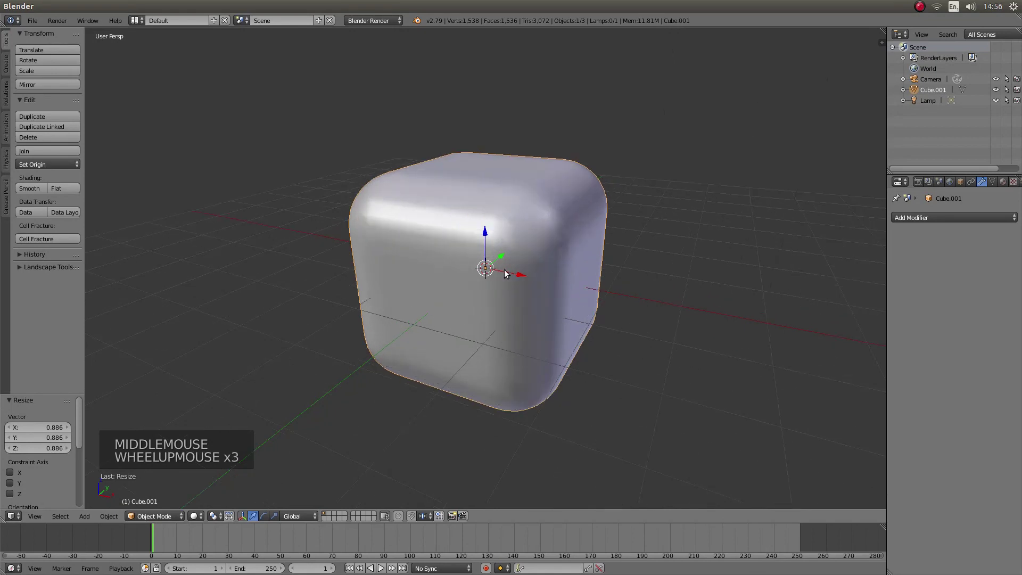